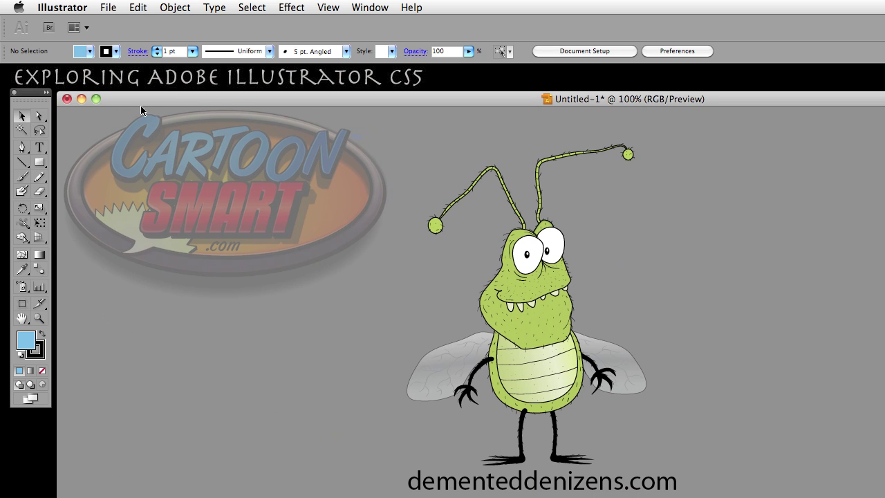
# Review the General preferences, moving the dialog aside, then close it with OK
pyautogui.moveTo(138, 95)
pyautogui.mouseDown()
pyautogui.moveTo(129, 101)
pyautogui.moveTo(153, 323)
pyautogui.moveTo(132, 95)
pyautogui.mouseUp()
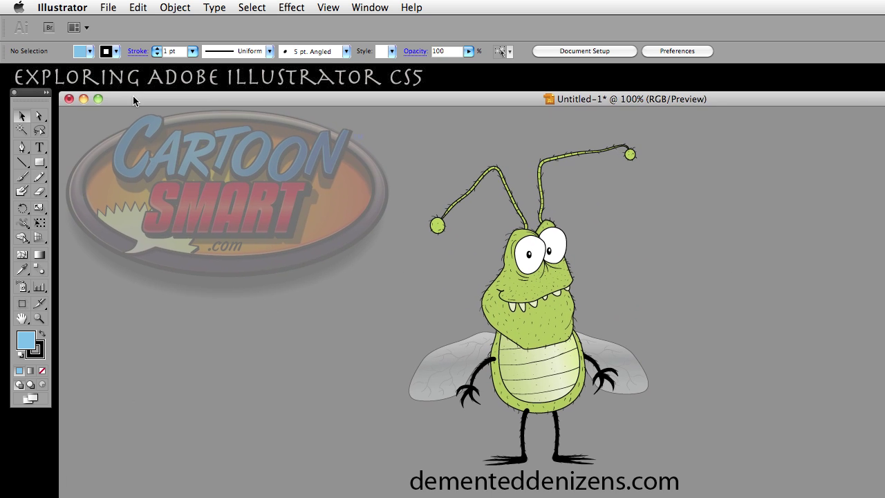
pyautogui.click(76, 9)
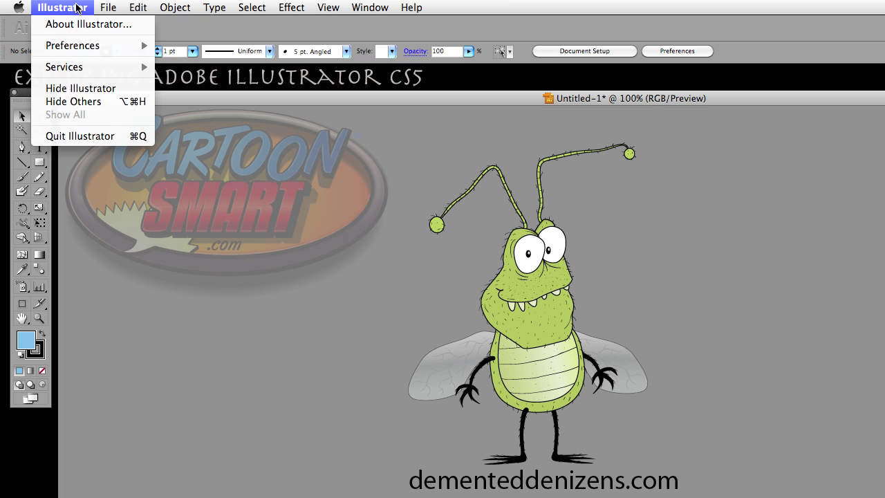
pyautogui.moveTo(84, 46)
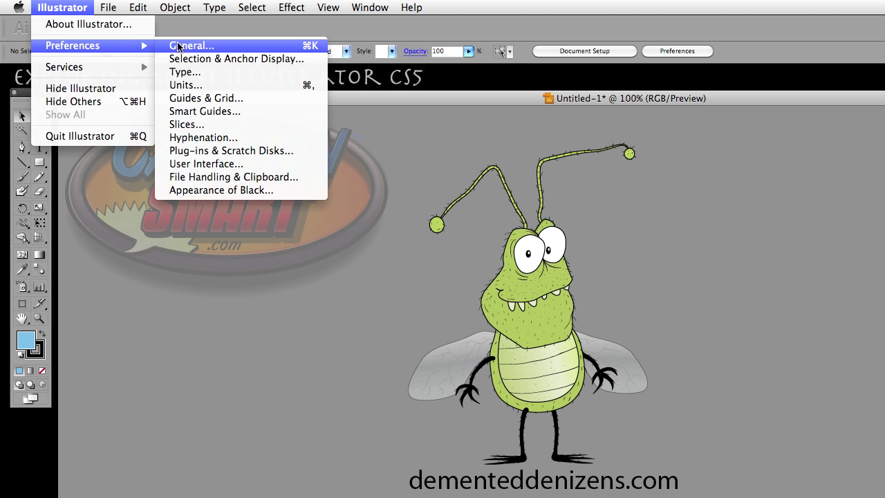
pyautogui.moveTo(138, 10)
pyautogui.moveTo(62, 8)
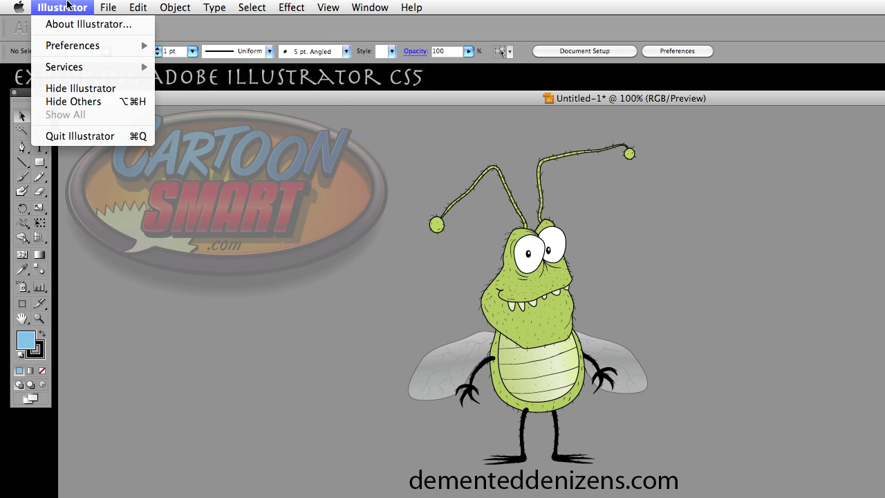
pyautogui.moveTo(131, 47)
pyautogui.click(190, 47)
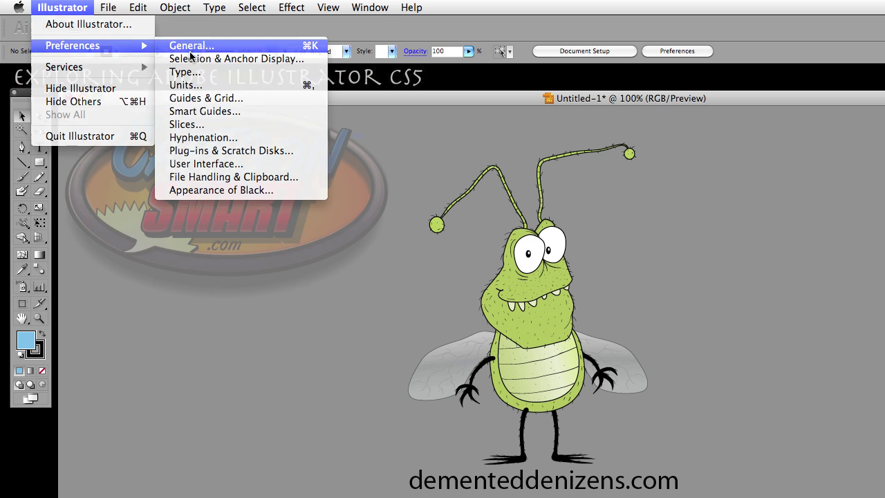
pyautogui.moveTo(264, 244); pyautogui.dragTo(264, 153)
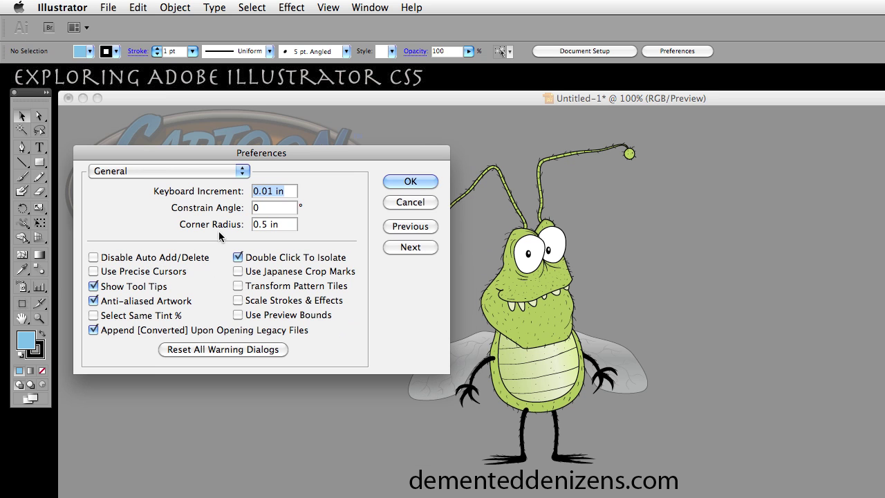
pyautogui.moveTo(167, 153); pyautogui.dragTo(172, 170)
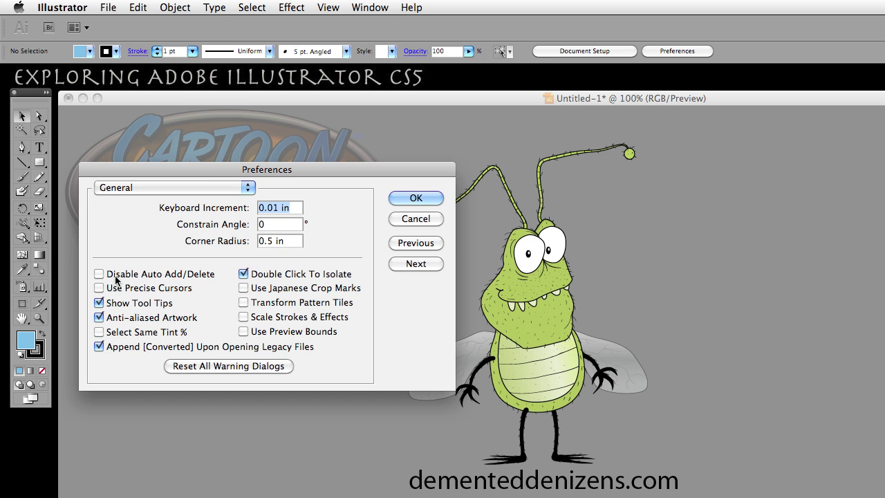
pyautogui.click(413, 200)
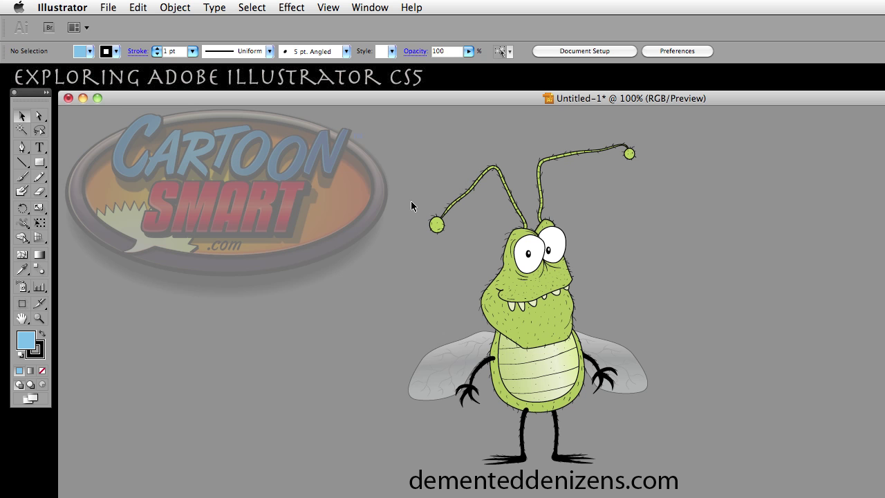
# Pen-draw a closed wavy blob left of the bug, then delete two right-side anchors to form a teardrop
pyautogui.click(22, 147)
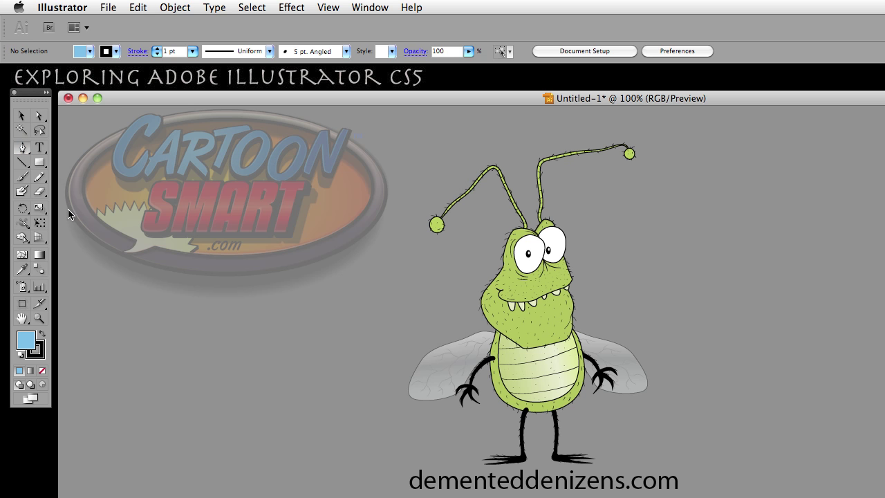
pyautogui.click(110, 329)
pyautogui.moveTo(219, 329)
pyautogui.mouseDown()
pyautogui.moveTo(229, 348)
pyautogui.moveTo(288, 362)
pyautogui.mouseUp()
pyautogui.moveTo(307, 323); pyautogui.dragTo(350, 328)
pyautogui.moveTo(359, 397); pyautogui.dragTo(352, 416)
pyautogui.moveTo(237, 462); pyautogui.dragTo(209, 423)
pyautogui.moveTo(157, 430); pyautogui.dragTo(111, 409)
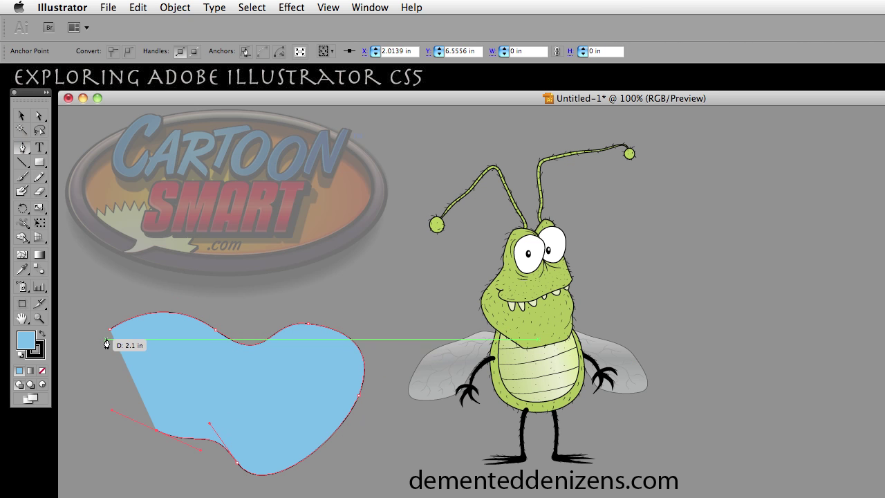
pyautogui.moveTo(108, 337); pyautogui.dragTo(162, 291)
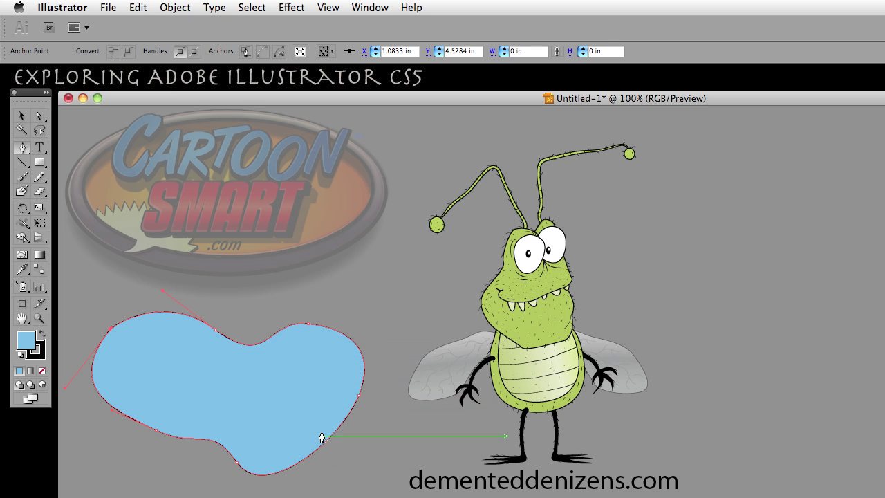
pyautogui.click(359, 401)
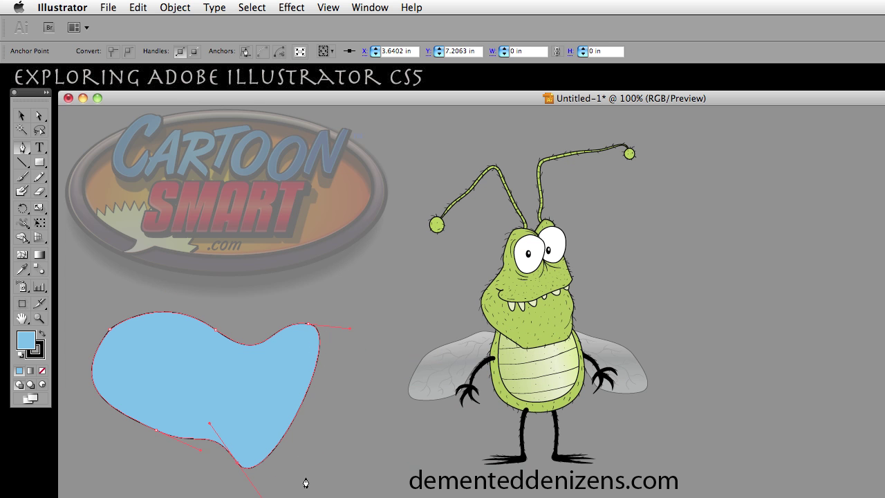
pyautogui.click(306, 331)
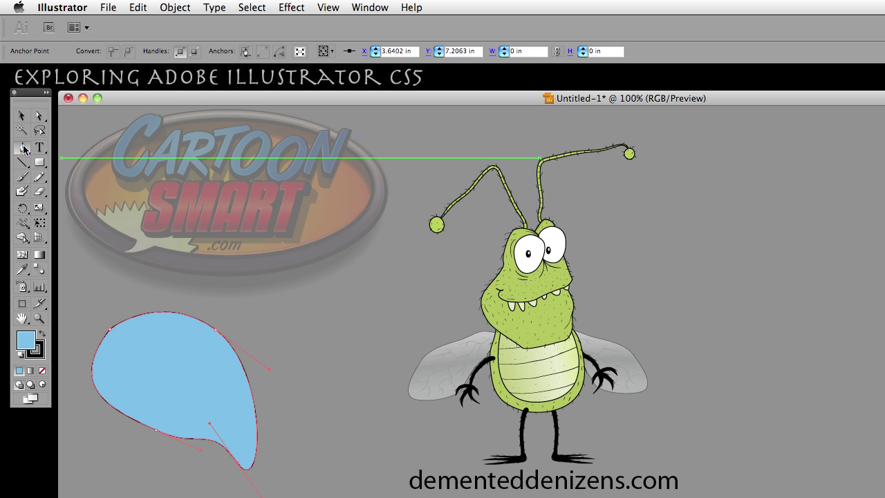
# Draw a blue rectangle beside the teardrop and delete its top-right corner to make a triangle
pyautogui.click(40, 163)
pyautogui.moveTo(261, 320); pyautogui.dragTo(393, 411)
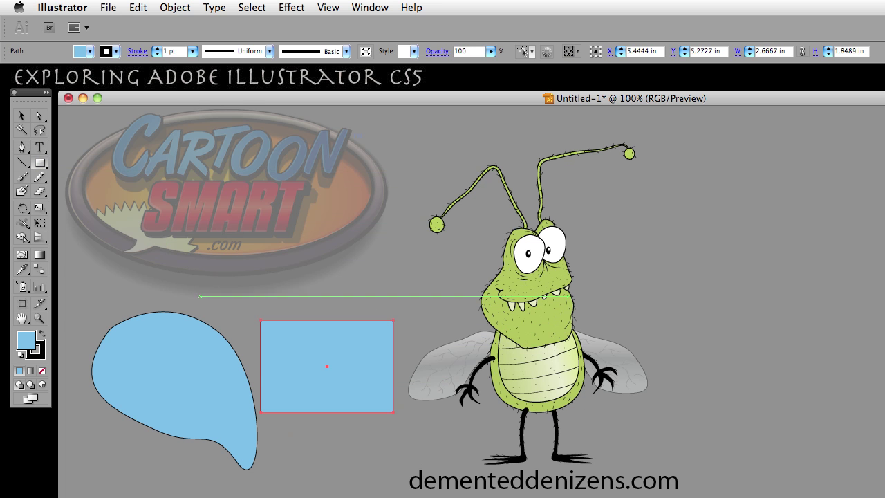
pyautogui.click(23, 147)
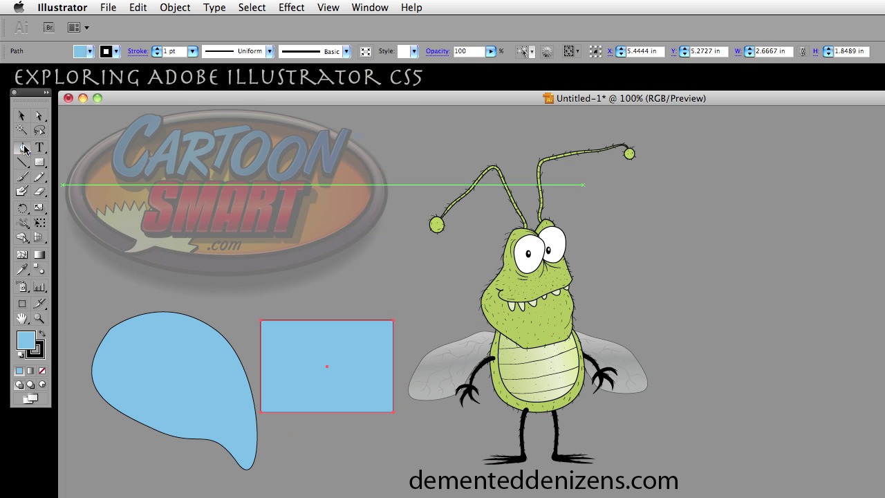
pyautogui.click(393, 325)
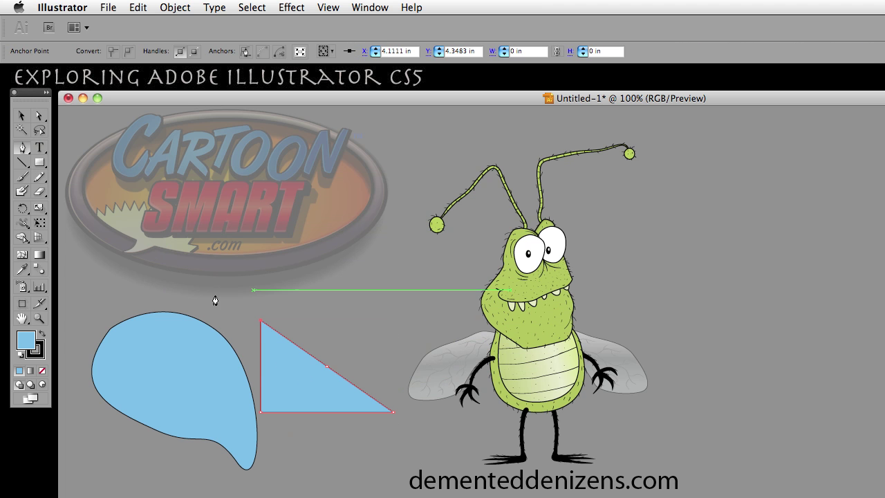
# Add anchors to the teardrop's top, bottom and lower-left edges
pyautogui.click(21, 116)
pyautogui.click(161, 352)
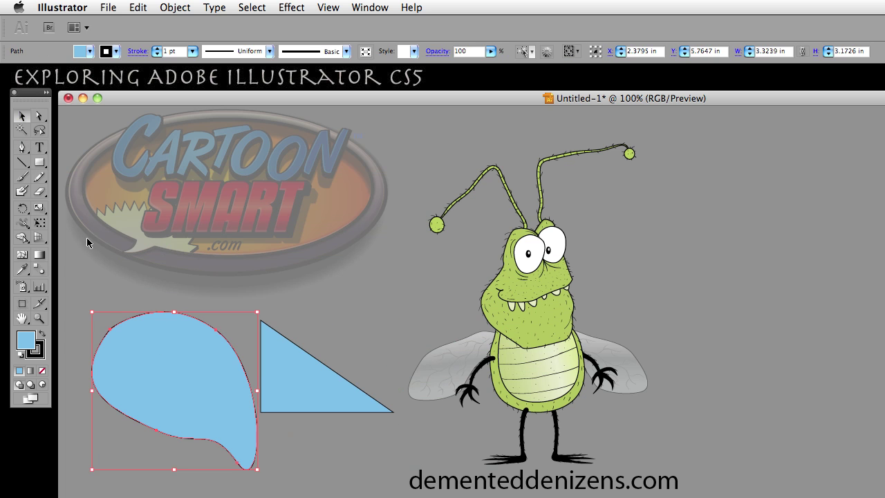
pyautogui.click(24, 150)
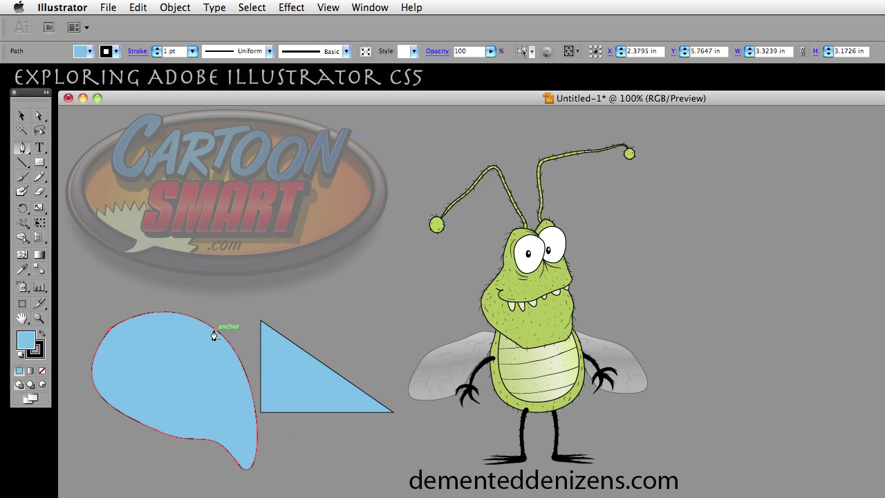
pyautogui.click(177, 319)
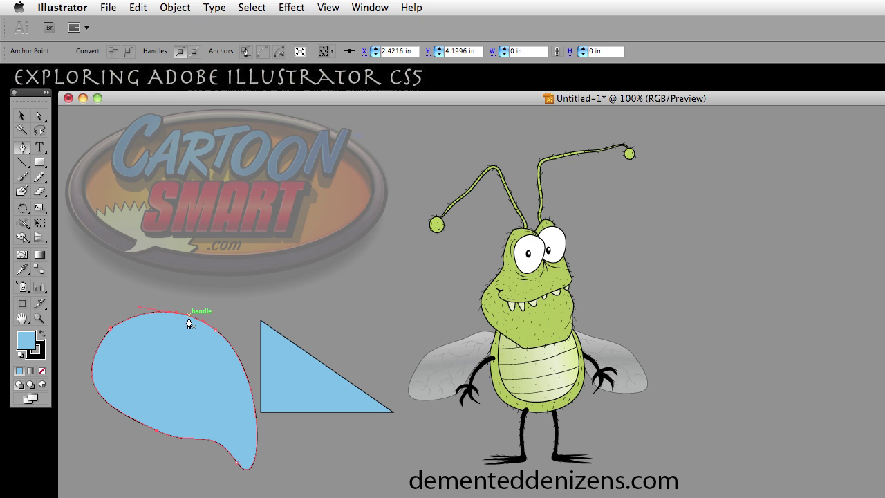
pyautogui.click(186, 440)
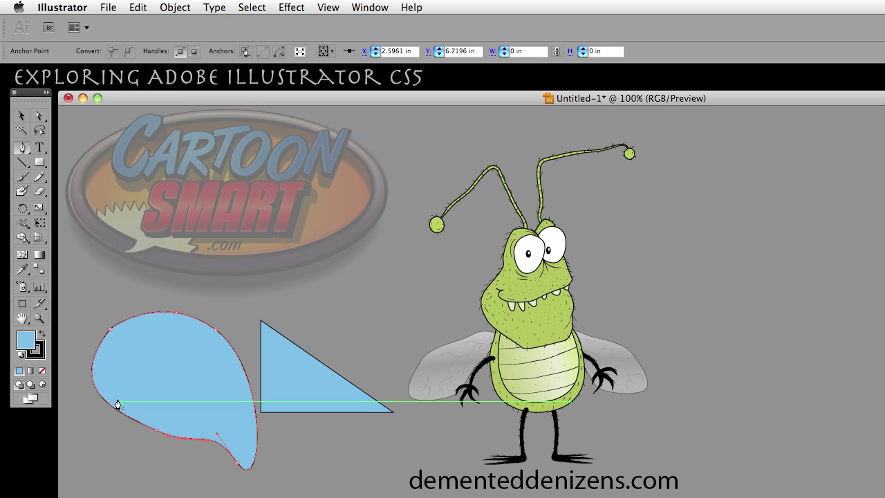
pyautogui.click(103, 405)
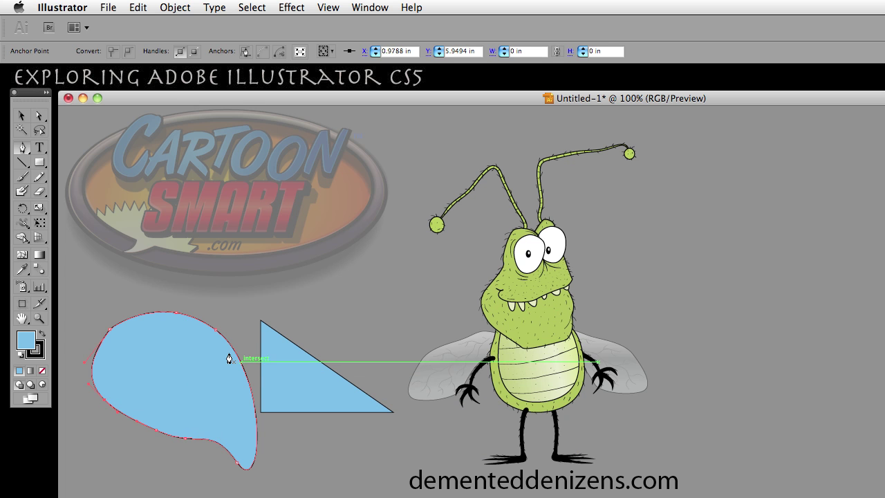
# Bend the lower-left curve, pull the bottom anchor down and reshape the blob's right edge
pyautogui.click(39, 116)
pyautogui.moveTo(88, 386); pyautogui.dragTo(87, 410)
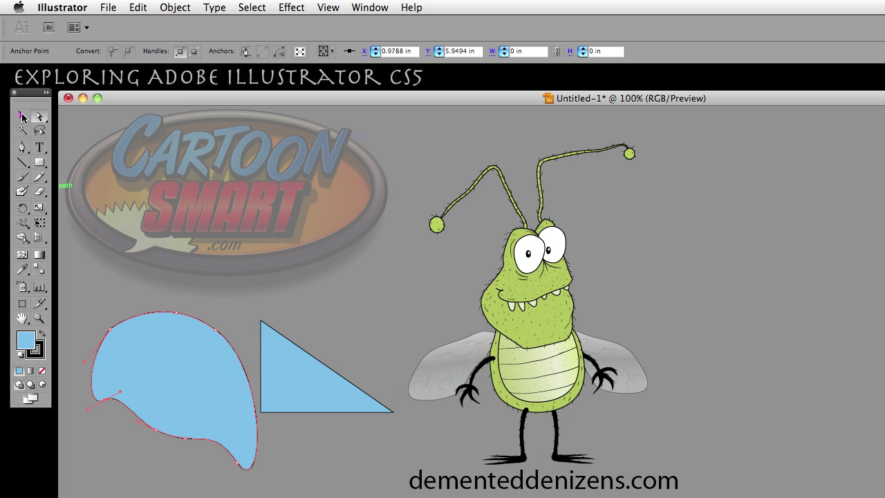
pyautogui.moveTo(187, 439); pyautogui.dragTo(188, 457)
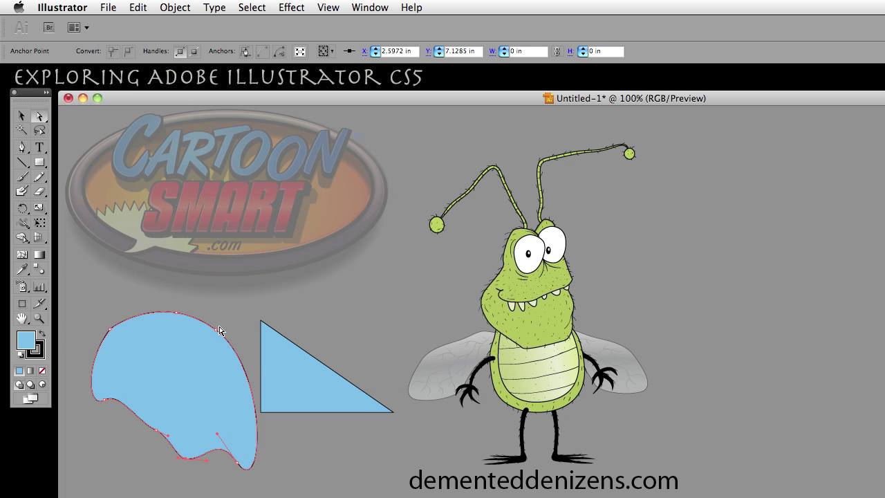
pyautogui.moveTo(217, 332); pyautogui.dragTo(170, 352)
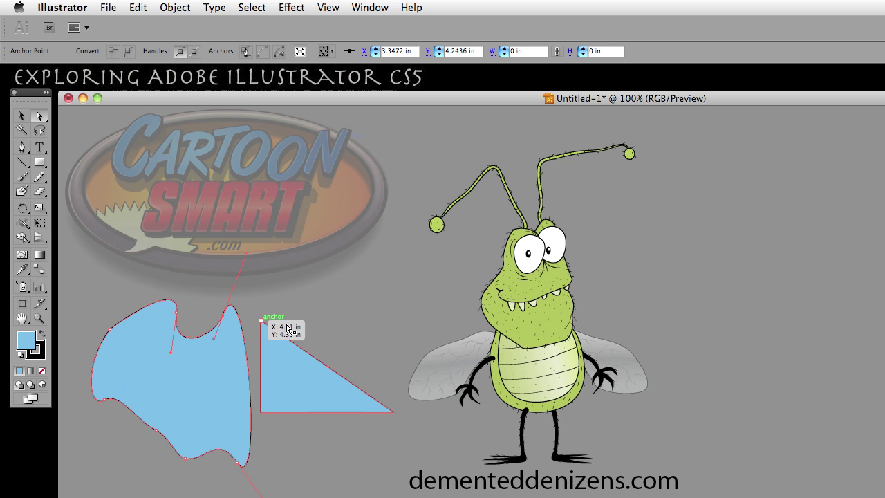
# Move the triangle against the blob, then marquee-select both shapes and delete them
pyautogui.click(21, 118)
pyautogui.moveTo(221, 369); pyautogui.dragTo(226, 400)
pyautogui.moveTo(306, 378); pyautogui.dragTo(291, 407)
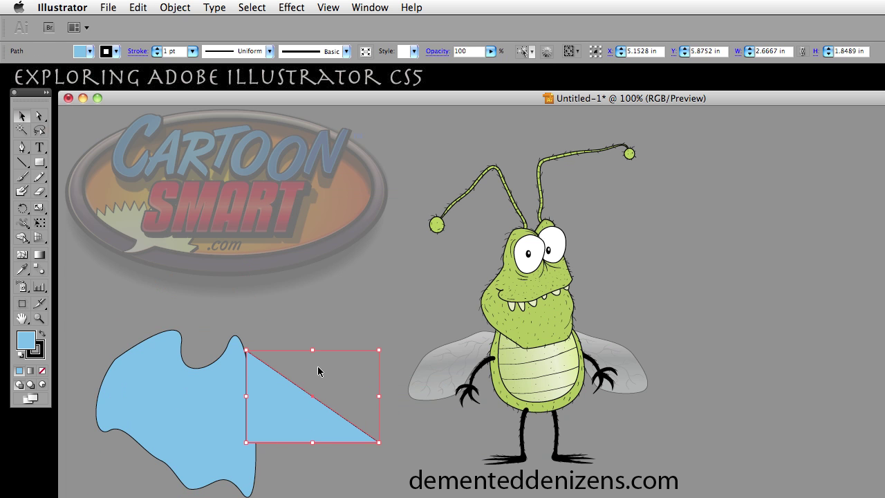
pyautogui.moveTo(105, 333); pyautogui.dragTo(327, 423)
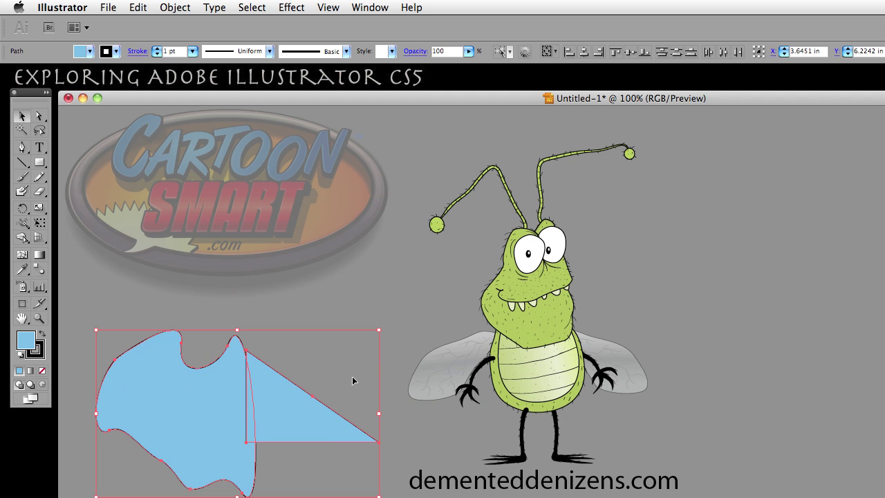
pyautogui.press('Delete')
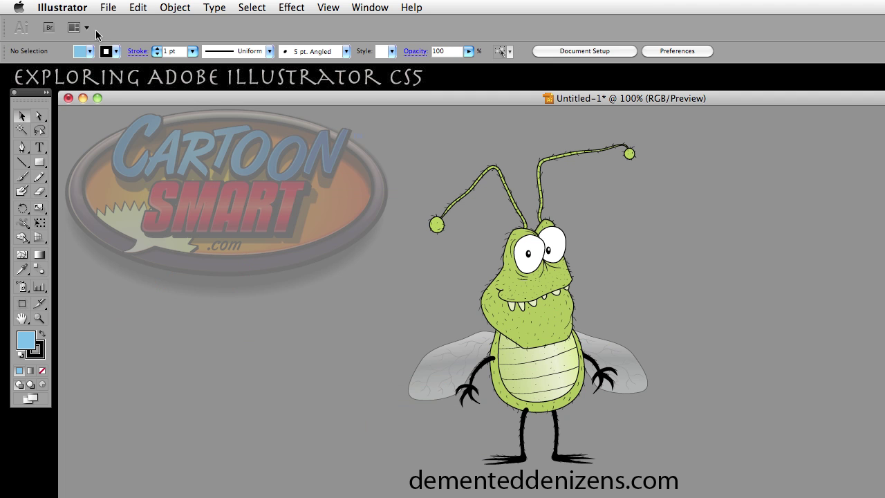
# Check Disable Auto Add/Delete in the General preferences and confirm with OK
pyautogui.click(74, 8)
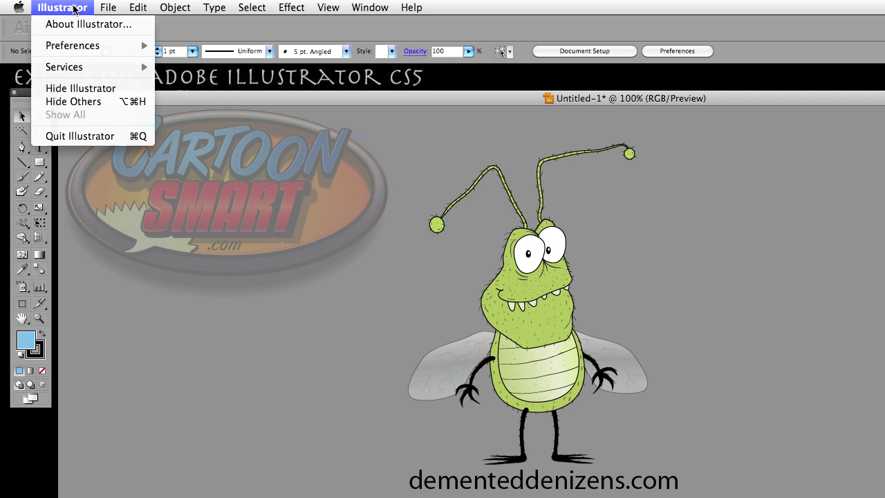
pyautogui.moveTo(80, 46)
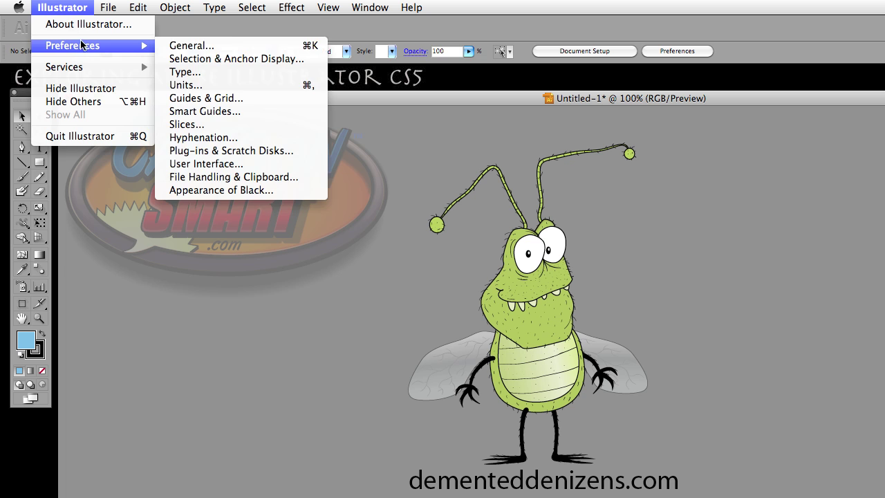
pyautogui.click(219, 46)
pyautogui.click(99, 275)
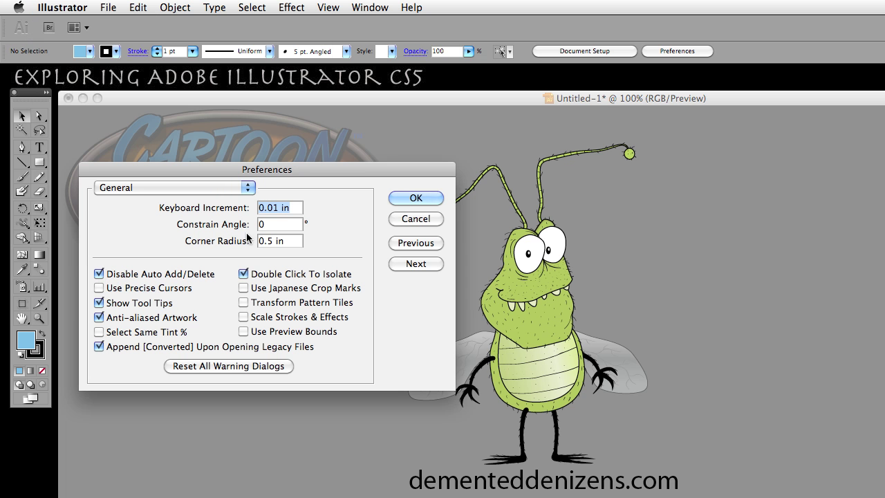
pyautogui.click(409, 199)
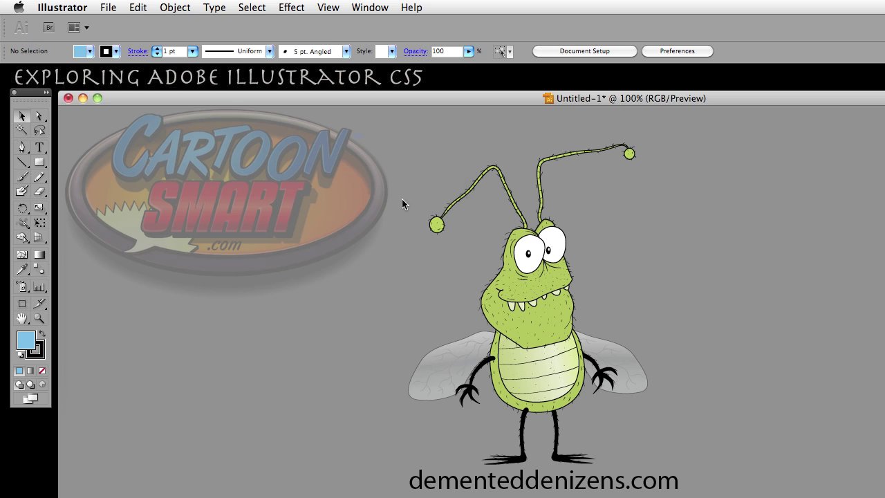
# Pen-draw a closed angular shape with a curved bottom and rounded left side
pyautogui.click(23, 148)
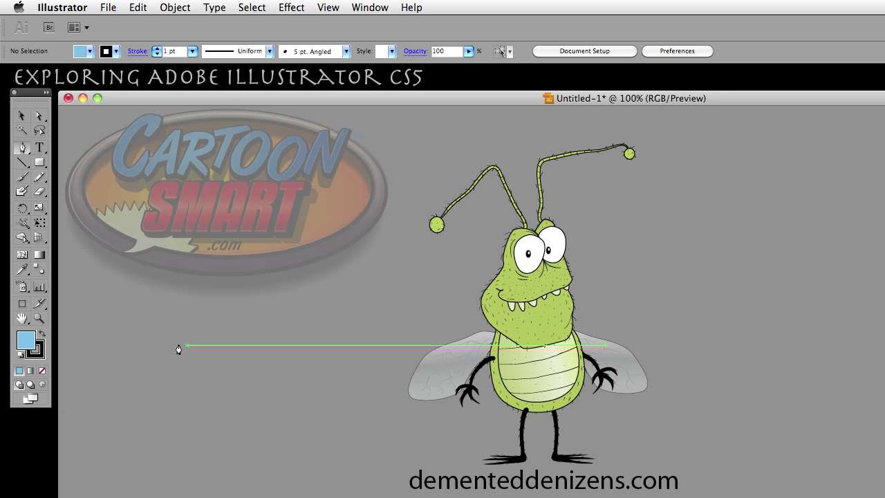
pyautogui.click(166, 335)
pyautogui.click(318, 368)
pyautogui.click(321, 452)
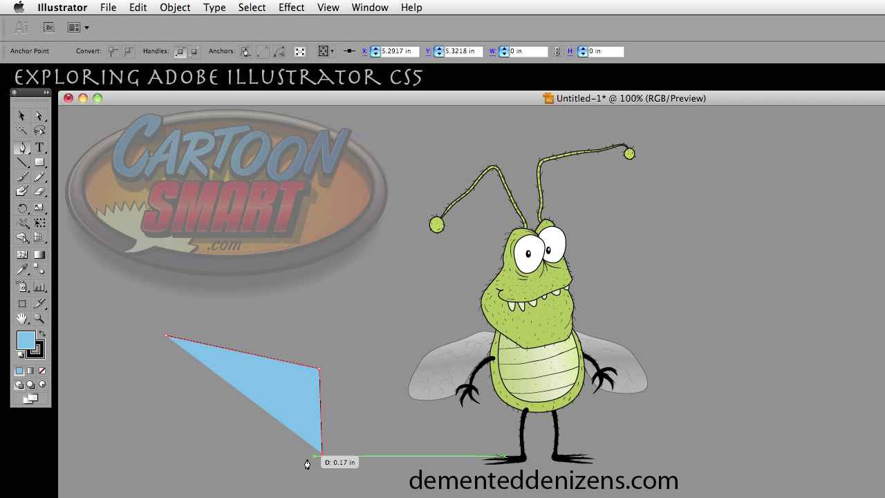
pyautogui.keyDown('super'); pyautogui.click(152, 471); pyautogui.keyUp('super')
pyautogui.moveTo(126, 437); pyautogui.dragTo(128, 428)
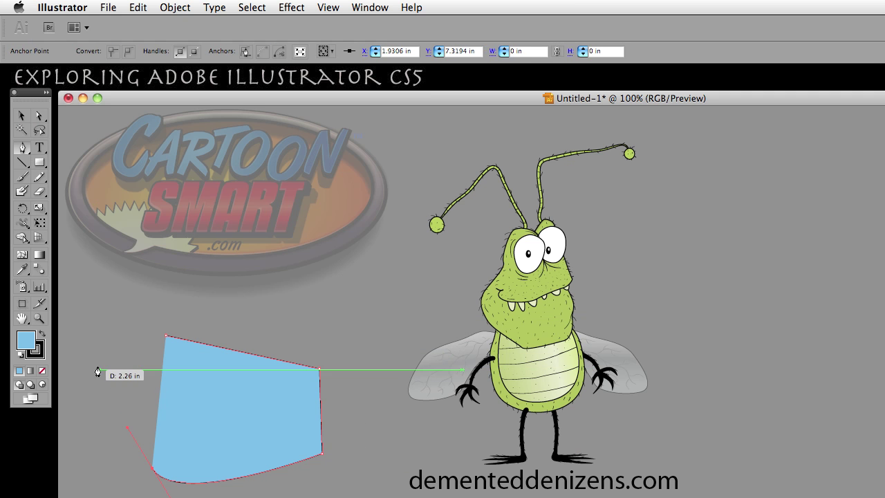
pyautogui.moveTo(166, 340); pyautogui.dragTo(274, 350)
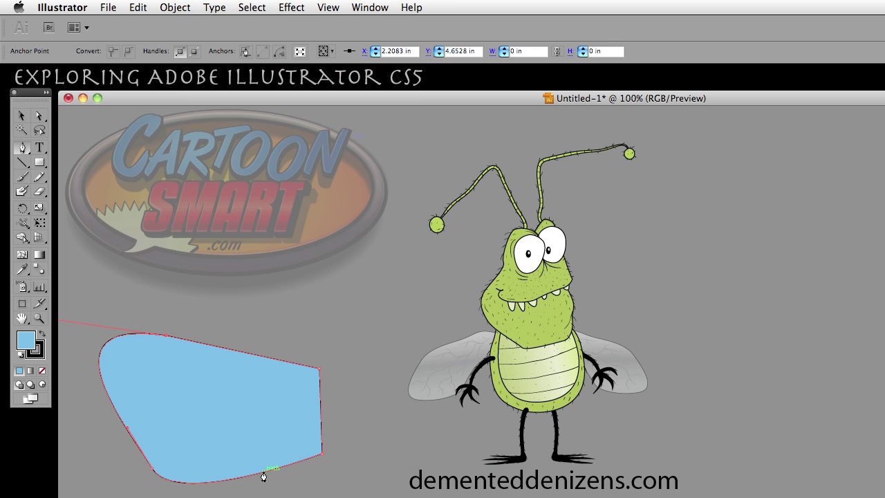
# Draw a closed round lobe path off the shape's edge and another curved path over its top
pyautogui.moveTo(302, 406); pyautogui.dragTo(276, 408)
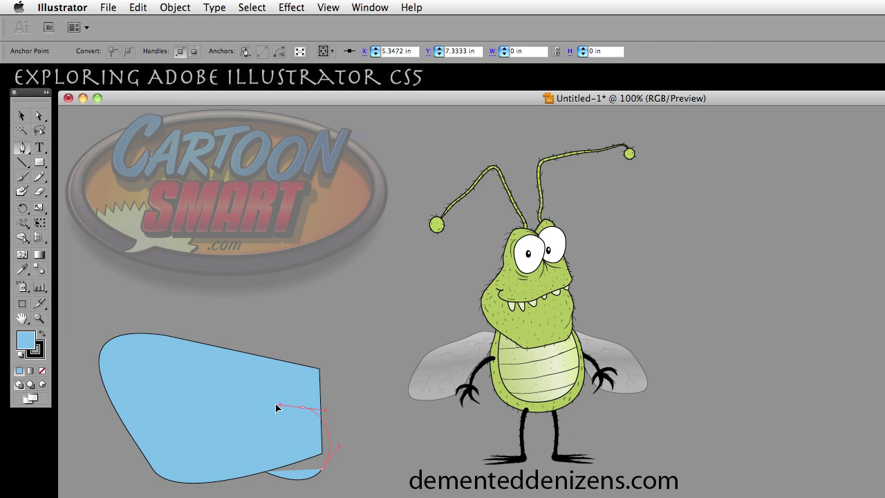
pyautogui.moveTo(259, 480); pyautogui.dragTo(306, 492)
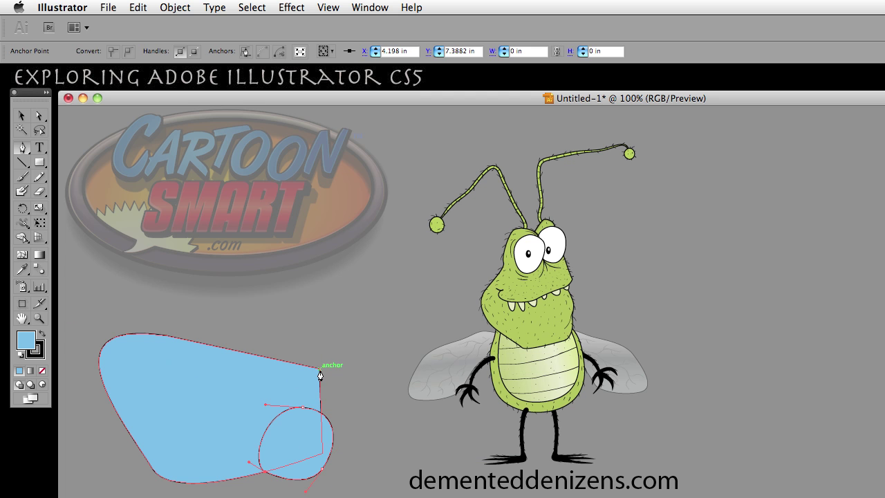
pyautogui.click(303, 412)
pyautogui.moveTo(351, 389); pyautogui.dragTo(356, 353)
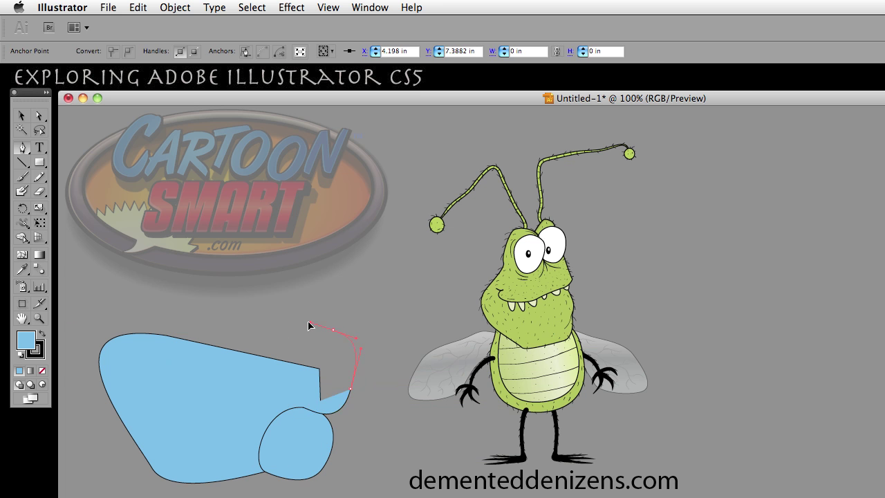
pyautogui.moveTo(248, 353); pyautogui.dragTo(248, 373)
pyautogui.moveTo(305, 405); pyautogui.dragTo(346, 375)
# Delete the top lobe path, then select and delete the two remaining blue shapes
pyautogui.click(22, 115)
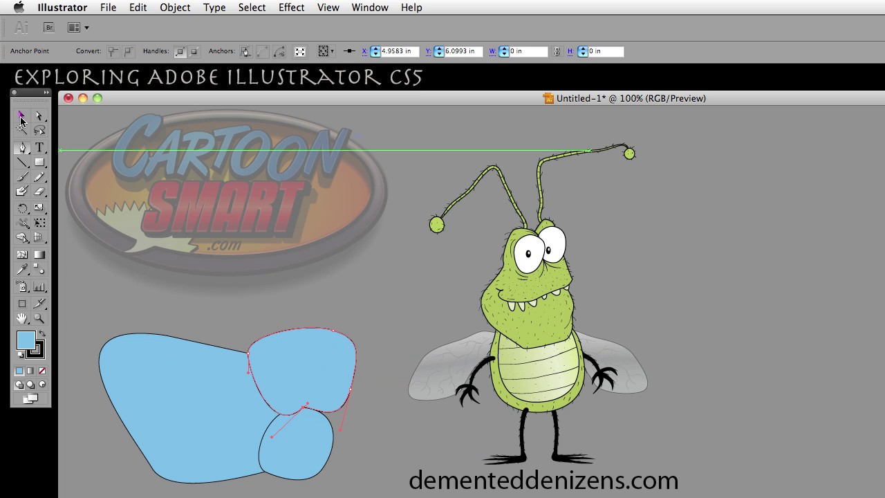
pyautogui.click(279, 313)
pyautogui.click(334, 370)
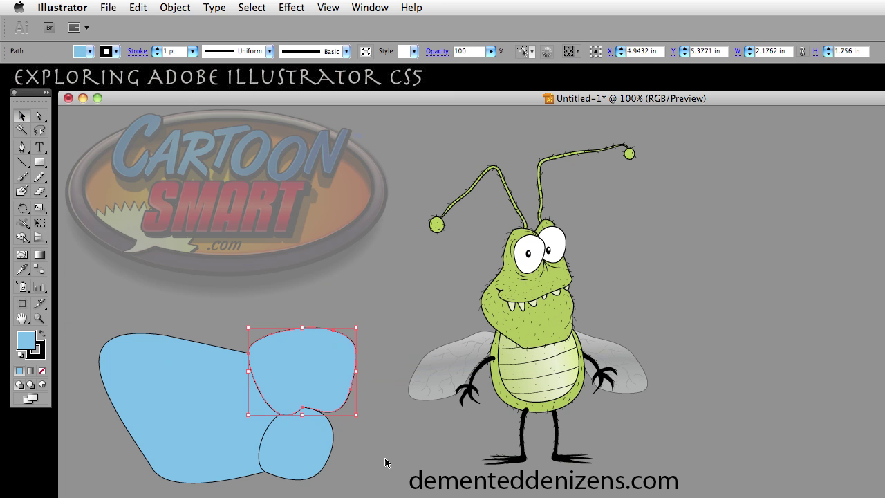
pyautogui.press('Delete')
pyautogui.moveTo(269, 340); pyautogui.dragTo(364, 461)
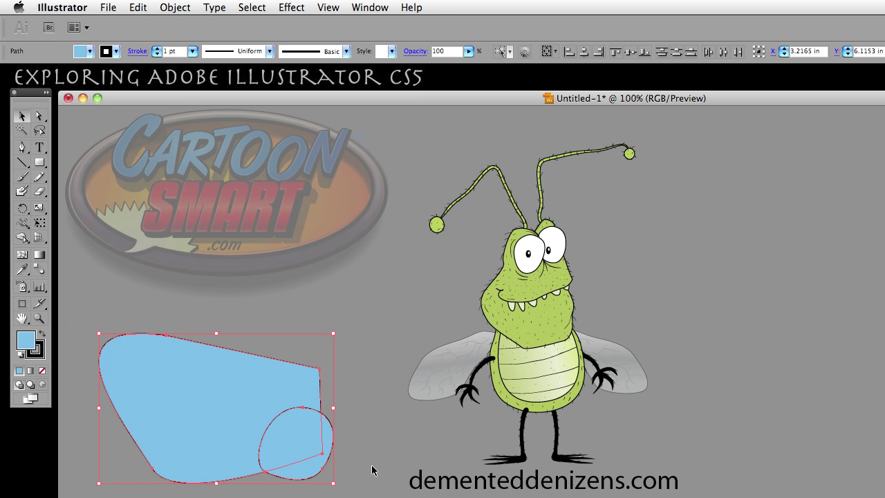
pyautogui.press('Delete')
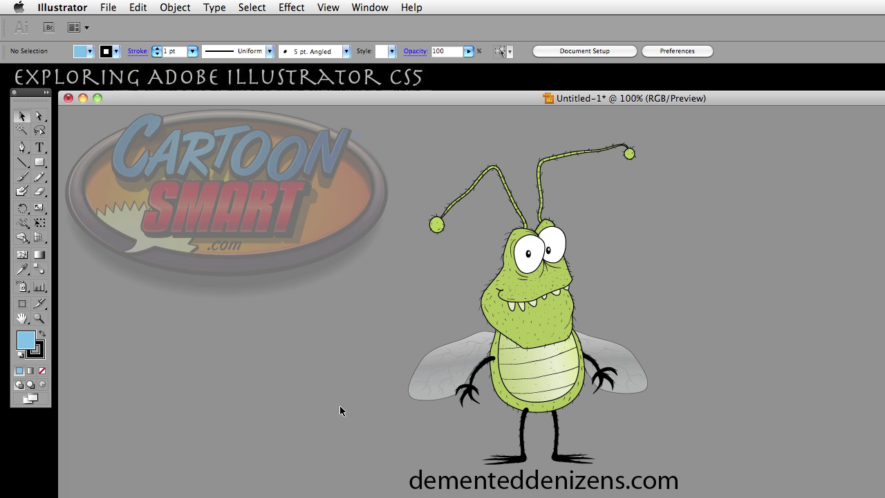
# Uncheck Disable Auto Add/Delete in General preferences, close the dialog and nudge the document window
pyautogui.click(62, 7)
pyautogui.moveTo(84, 44)
pyautogui.click(198, 46)
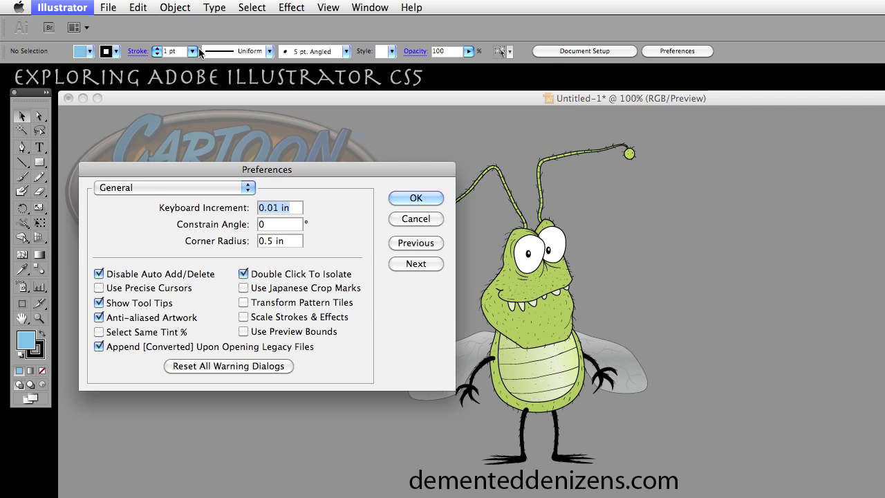
pyautogui.click(98, 274)
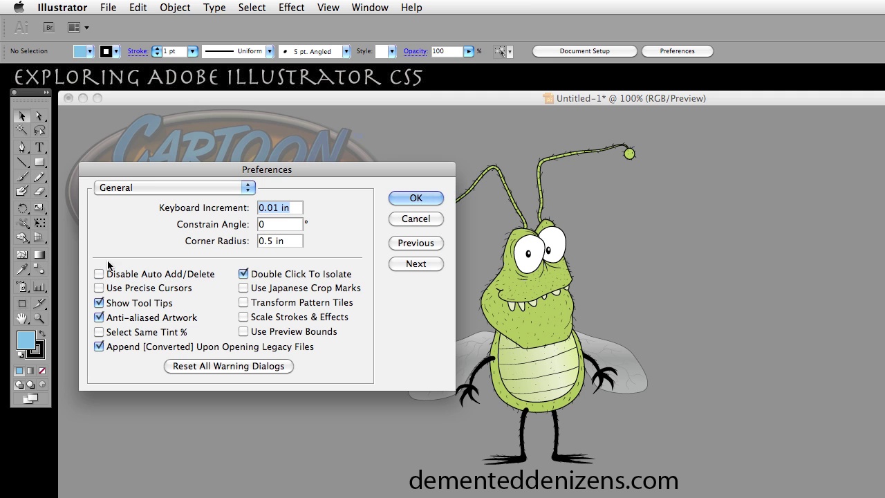
pyautogui.click(416, 218)
pyautogui.moveTo(286, 92); pyautogui.dragTo(292, 115)
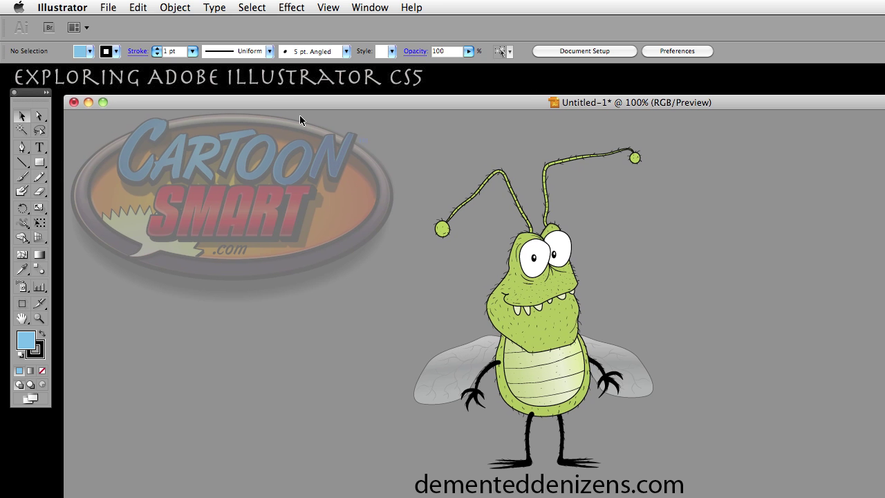